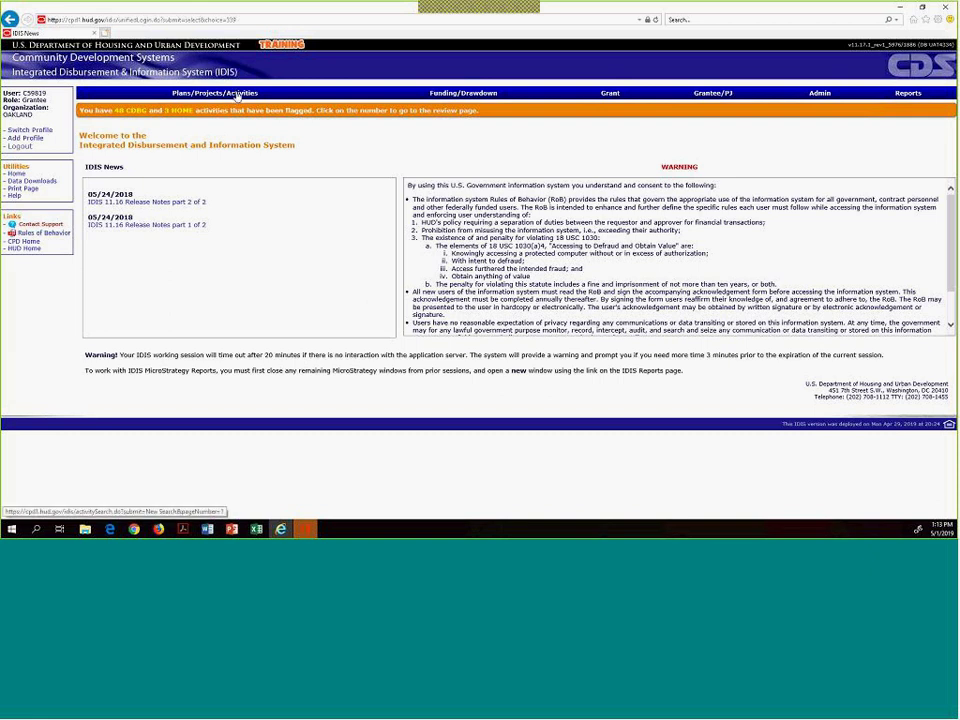
Step: Start a new consolidated plan with strategic plan beginning year 2020 and ending year 2024
left_click(237, 95)
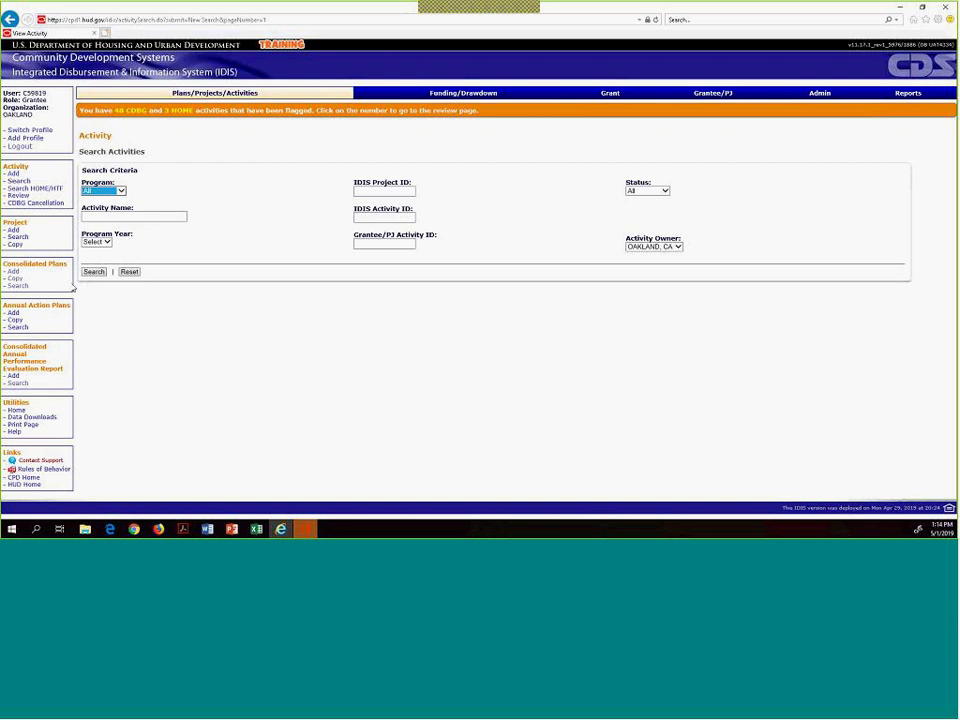
left_click(14, 272)
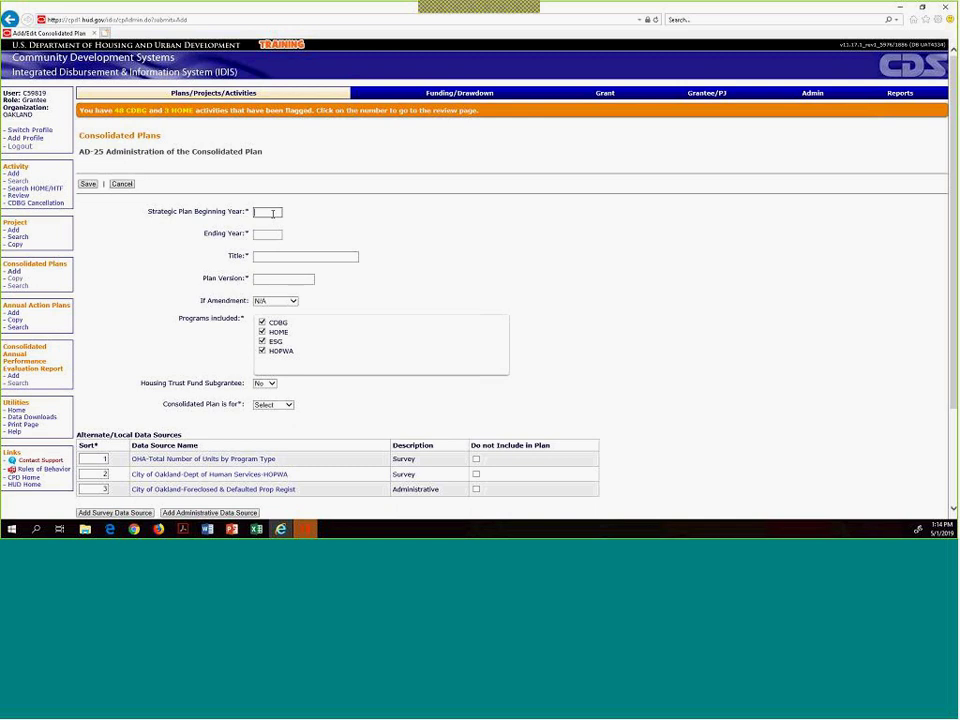
type("2020")
left_click(275, 235)
type("2024")
Step: Title the consolidated plan "Sample 2020-2024 Con Plan" and set its plan version to 1
left_click(301, 255)
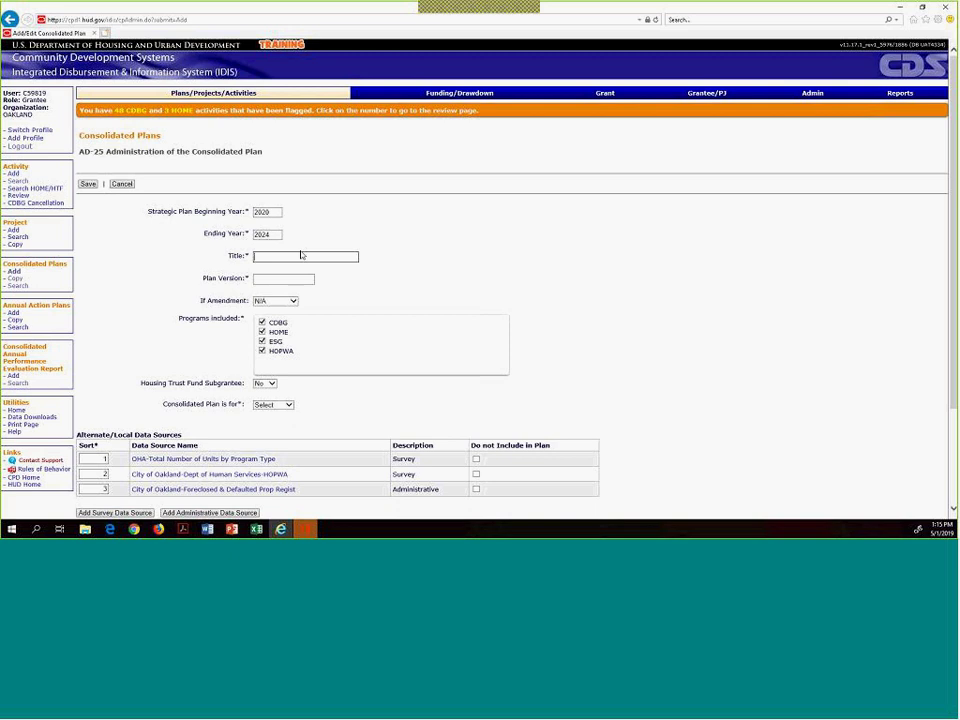
type("Sample 2020-2024 Con Plan")
left_click(273, 277)
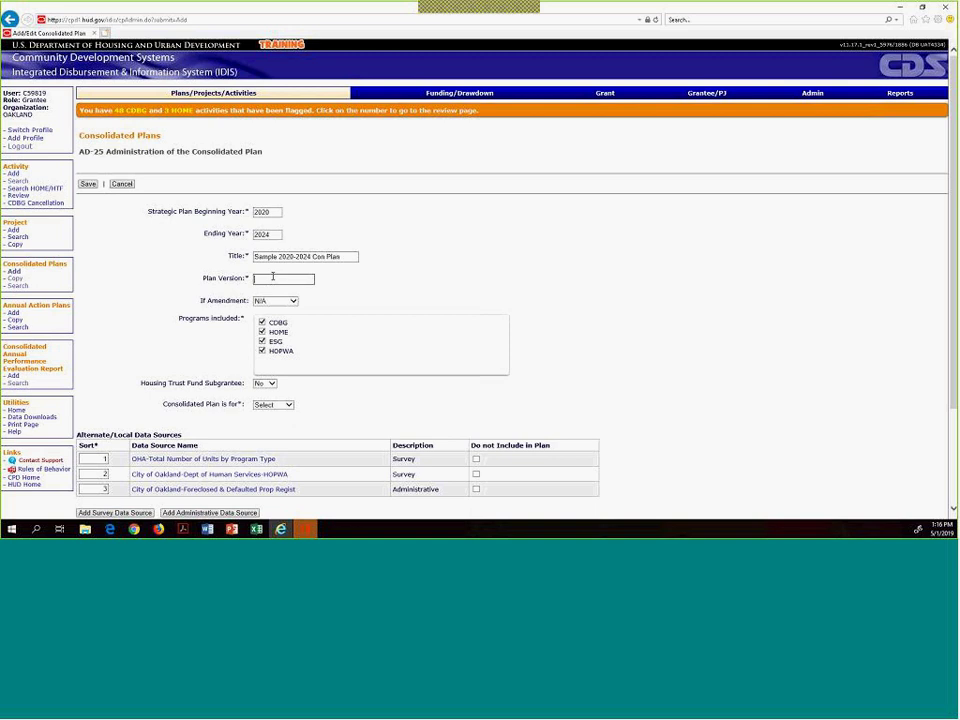
type("1")
left_click(263, 352)
left_click(262, 341)
left_click(262, 341)
left_click(262, 350)
Step: Keep Housing Trust Fund Subgrantee at No and specify that the consolidated plan is for Grantee
scroll(618, 385, "down", 2)
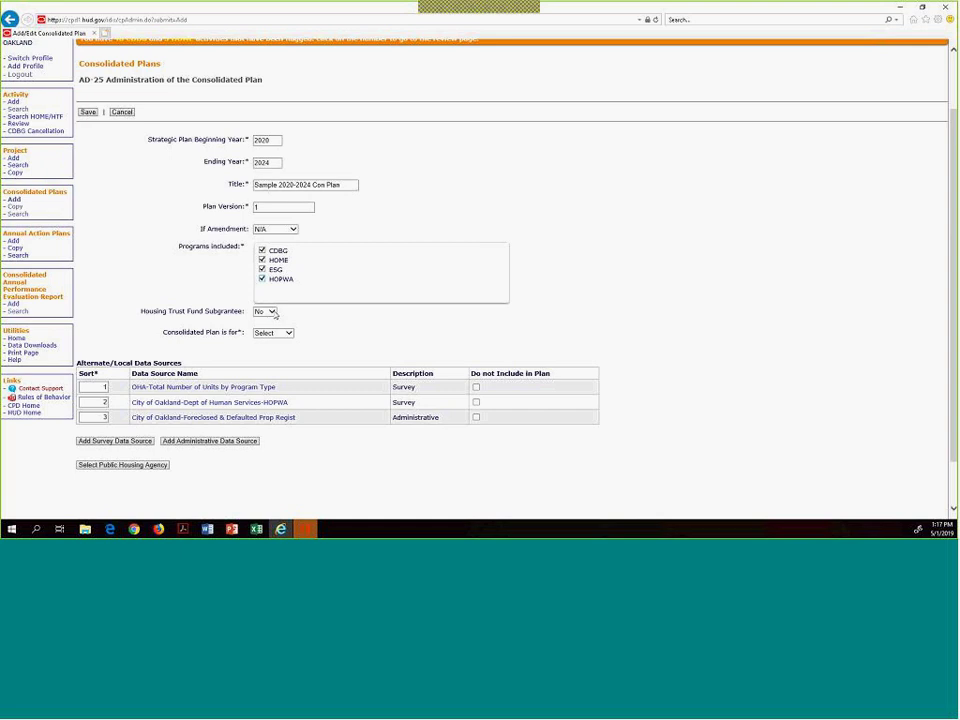
left_click(274, 313)
left_click(273, 312)
left_click(289, 334)
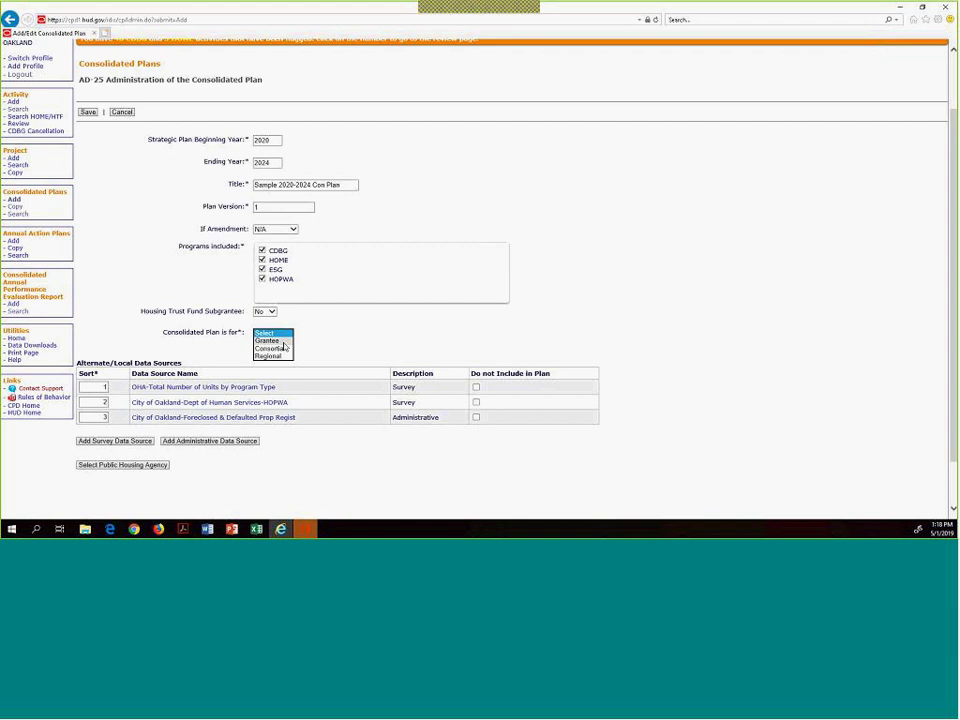
left_click(283, 341)
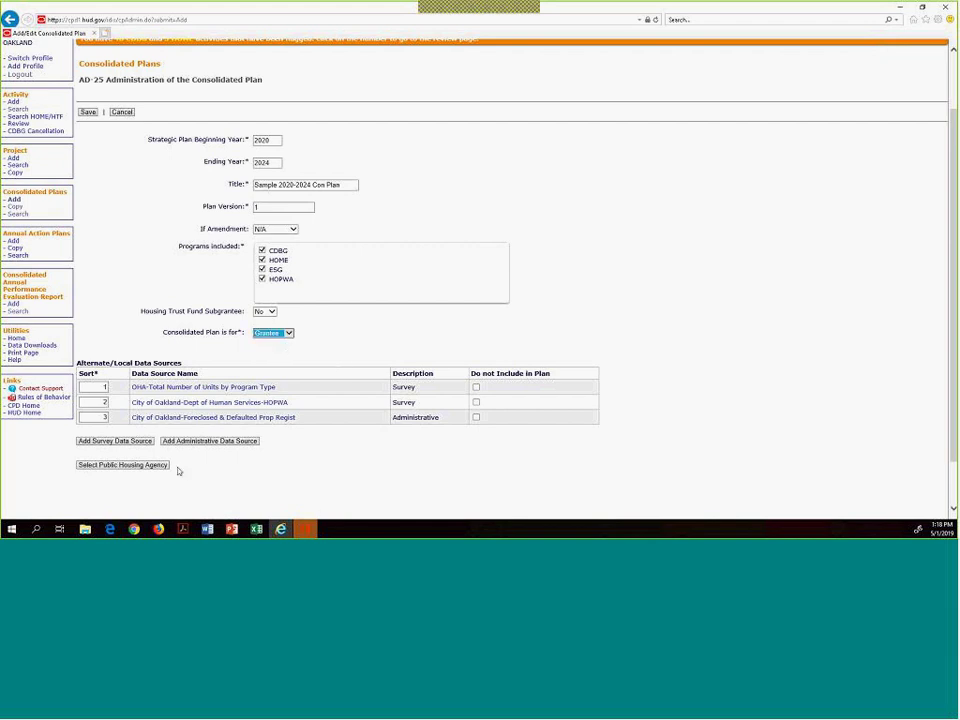
scroll(187, 470, "down", 2)
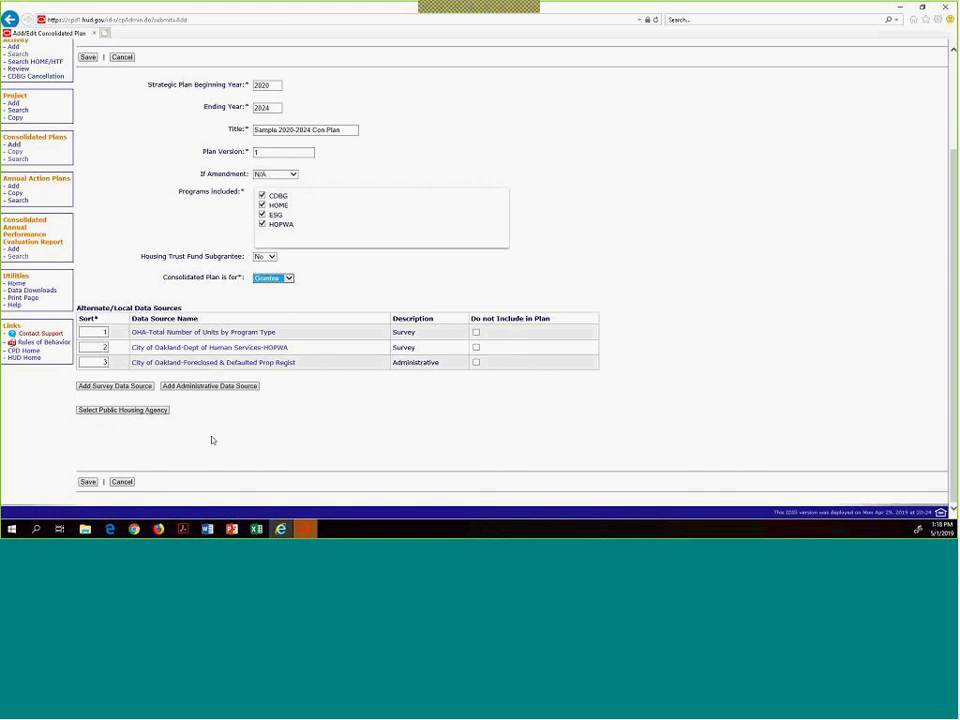
left_click(123, 410)
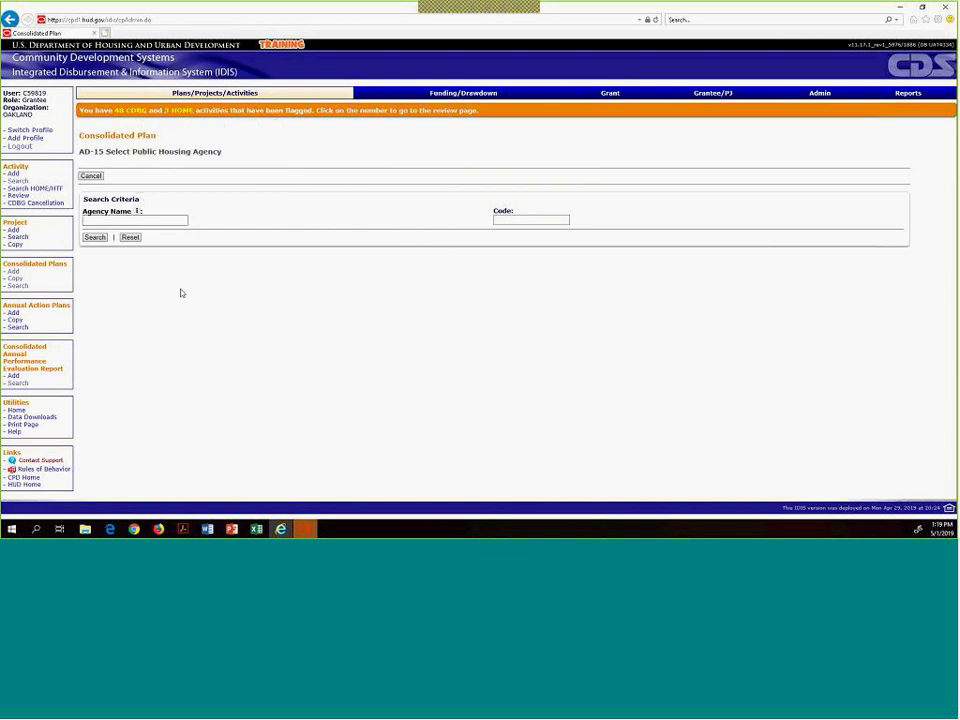
left_click(91, 175)
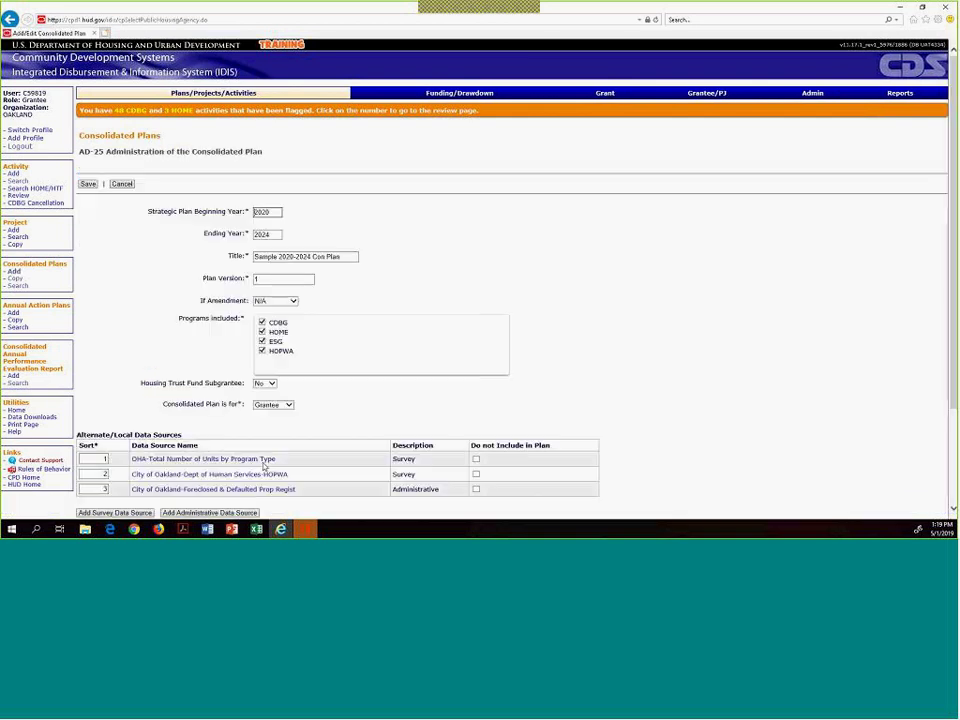
Step: Open the public housing agency selection for the plan and search it without any criteria
scroll(275, 441, "down", 2)
scroll(275, 441, "down", 1)
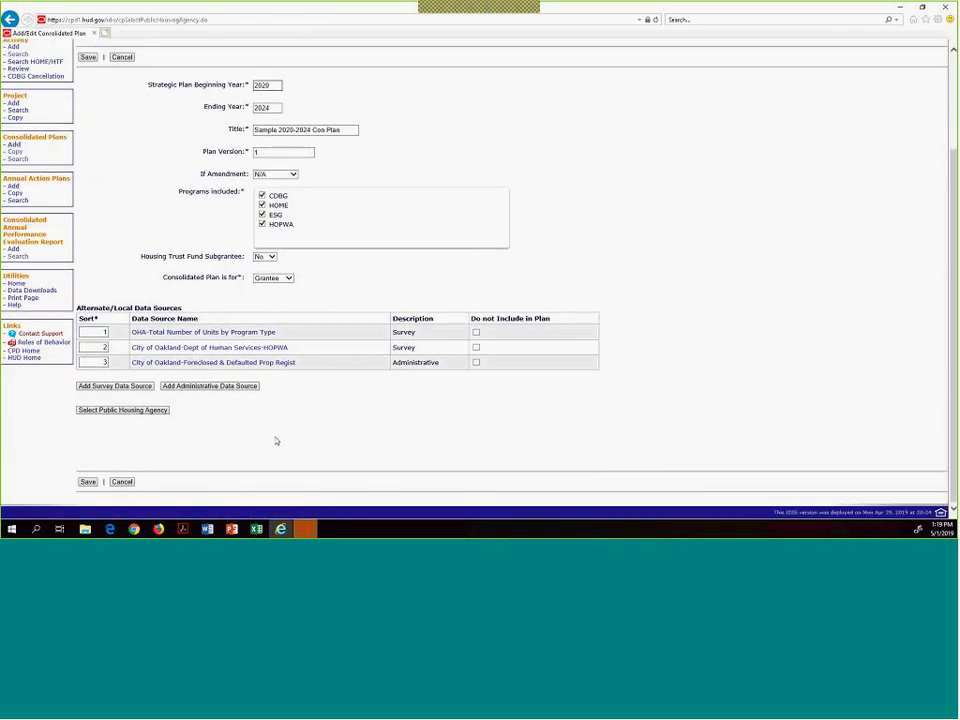
left_click(112, 415)
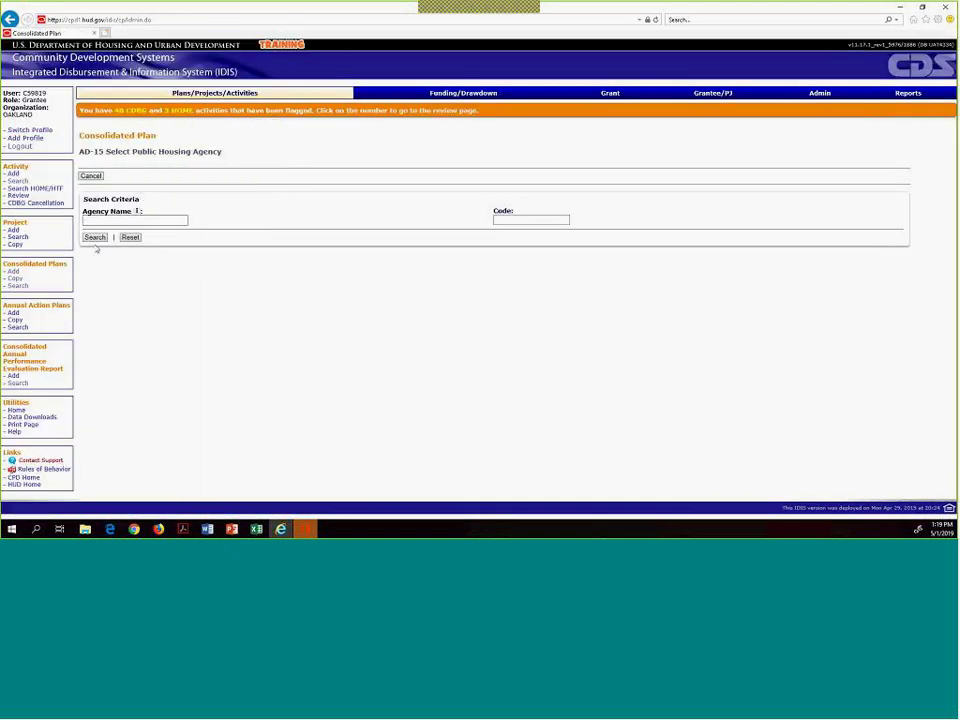
left_click(95, 237)
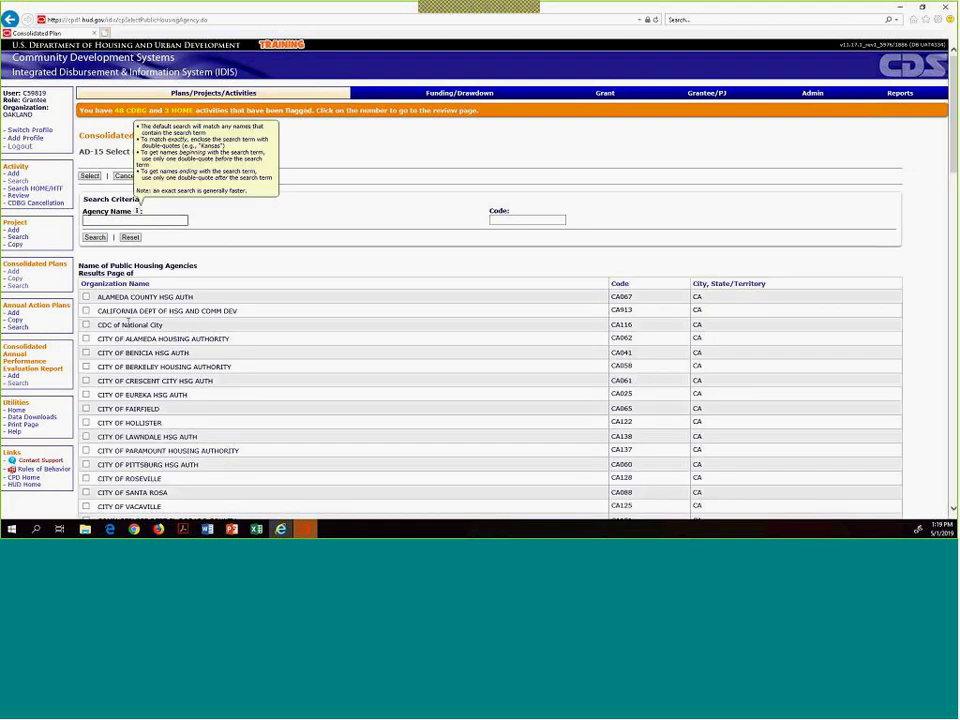
Step: Select Oakland Housing Authority (CA003) from the agency results and add it to the consolidated plan
scroll(118, 297, "down", 3)
scroll(128, 325, "down", 2)
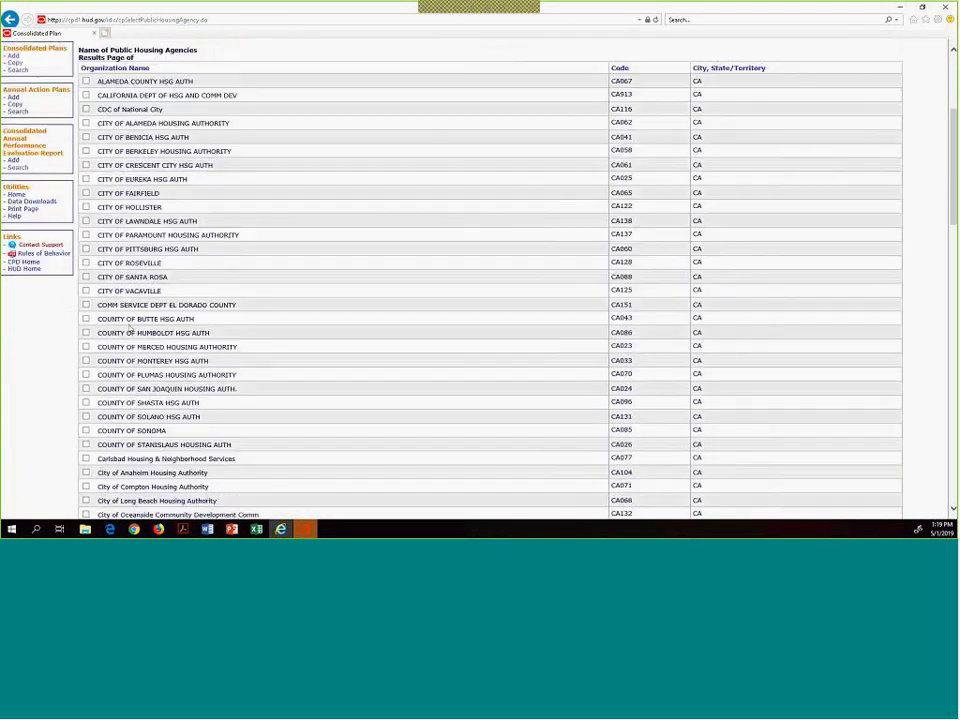
scroll(128, 325, "down", 9)
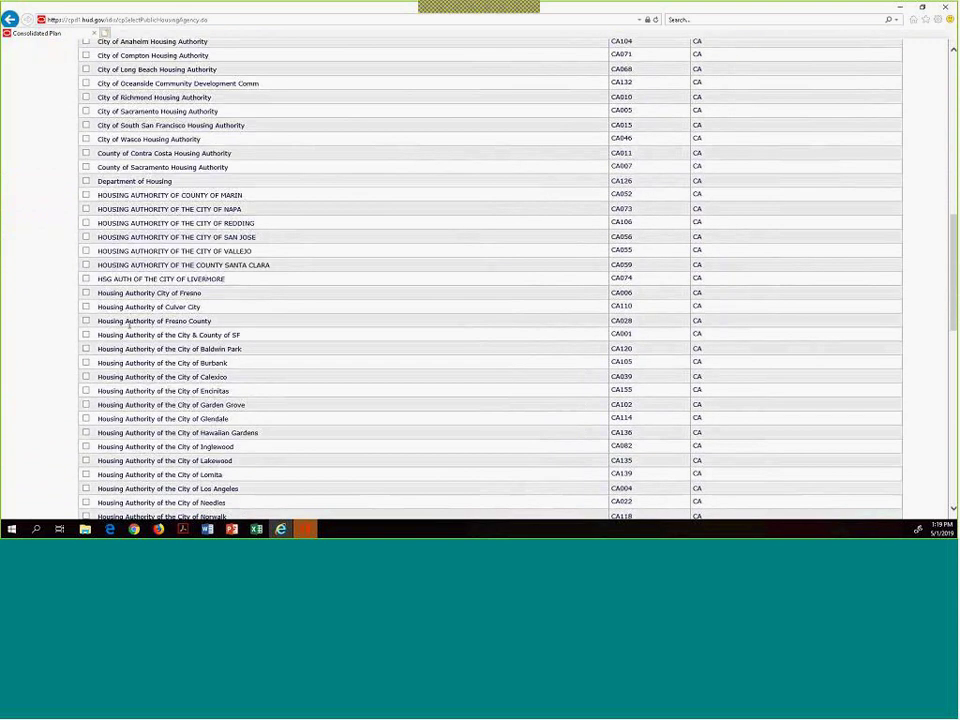
scroll(128, 325, "down", 7)
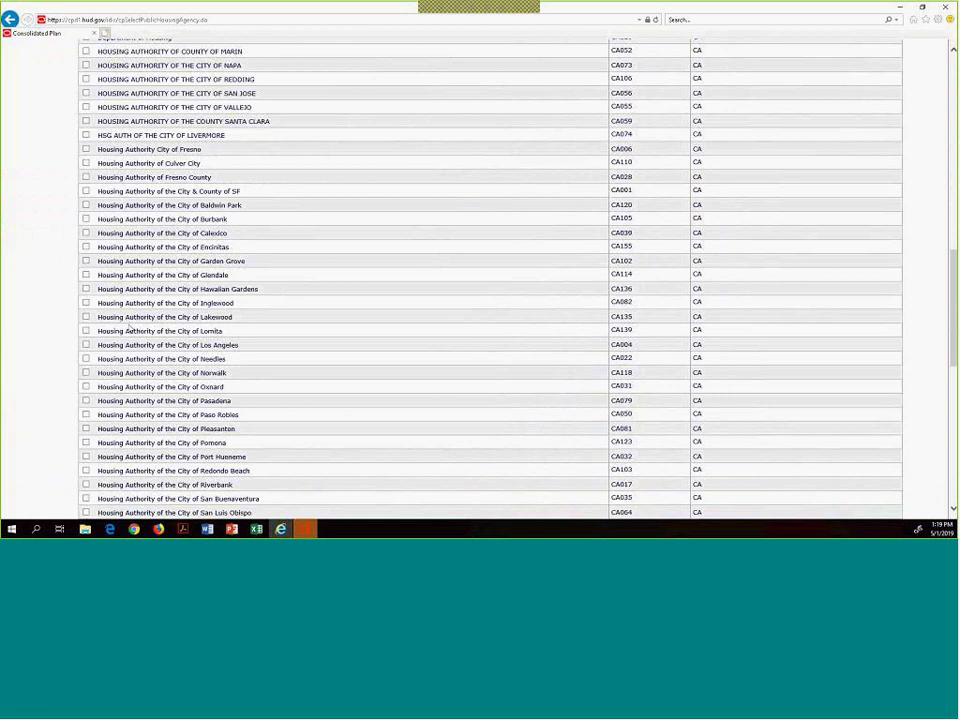
scroll(128, 325, "down", 5)
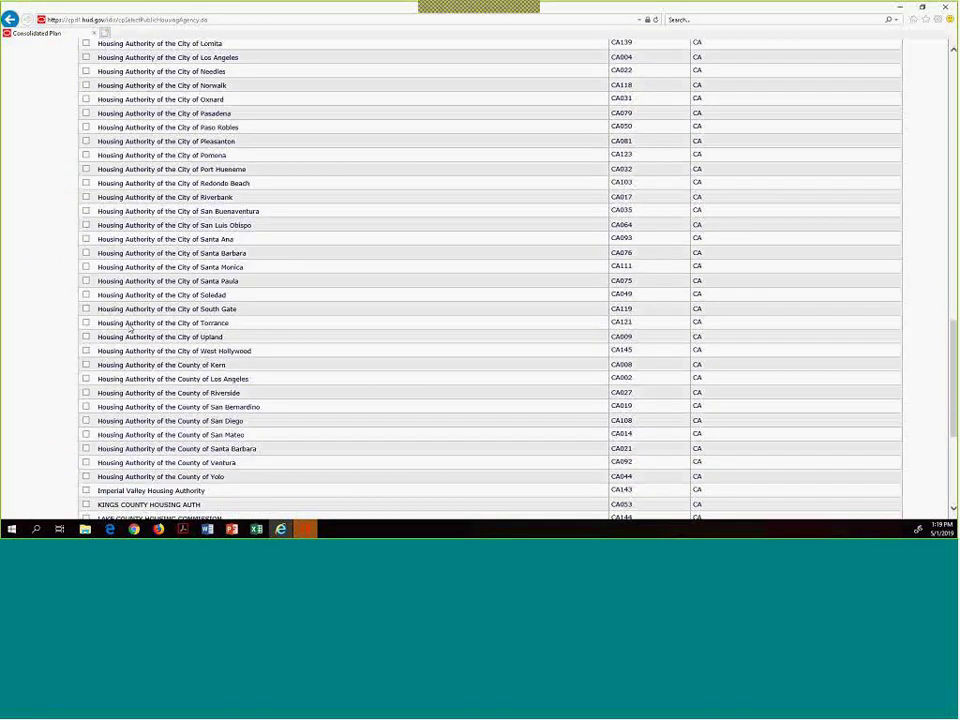
scroll(128, 325, "down", 2)
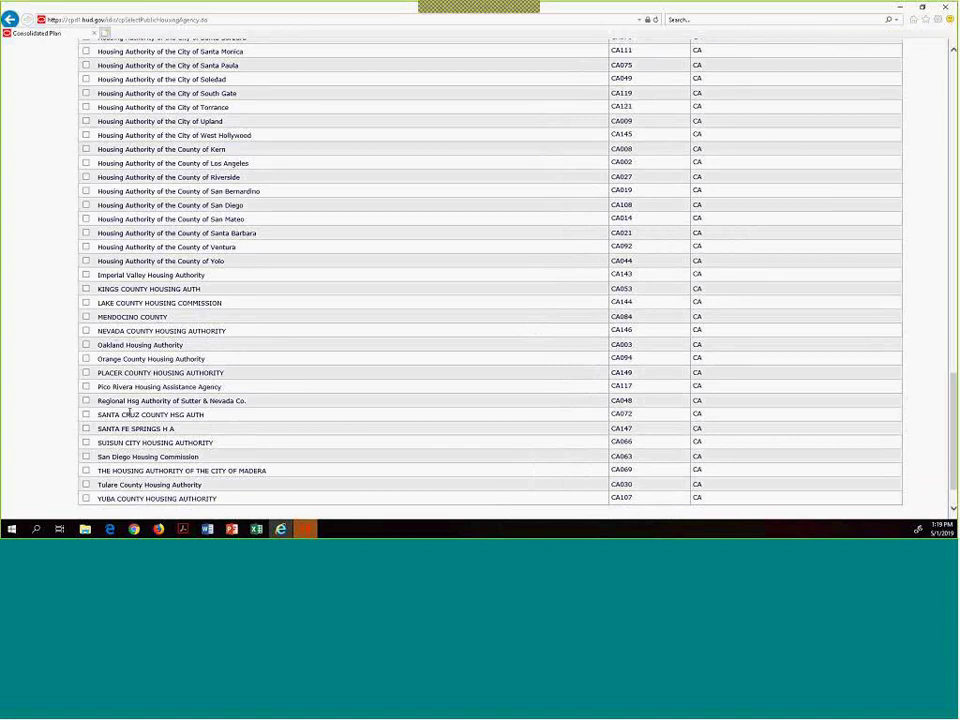
left_click(86, 345)
scroll(54, 356, "down", 1)
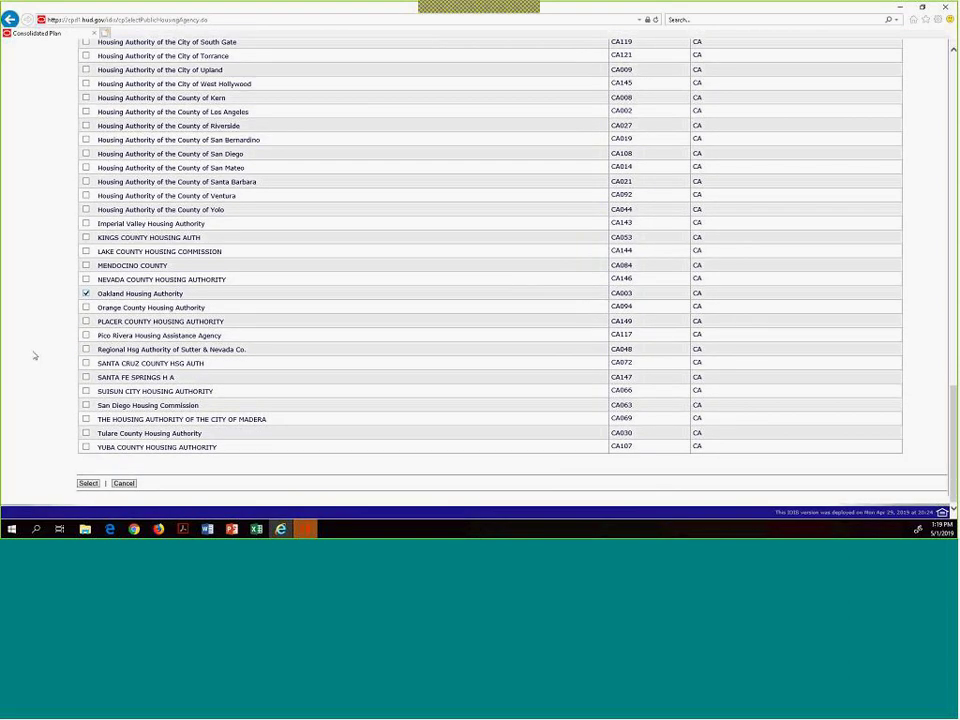
left_click(88, 484)
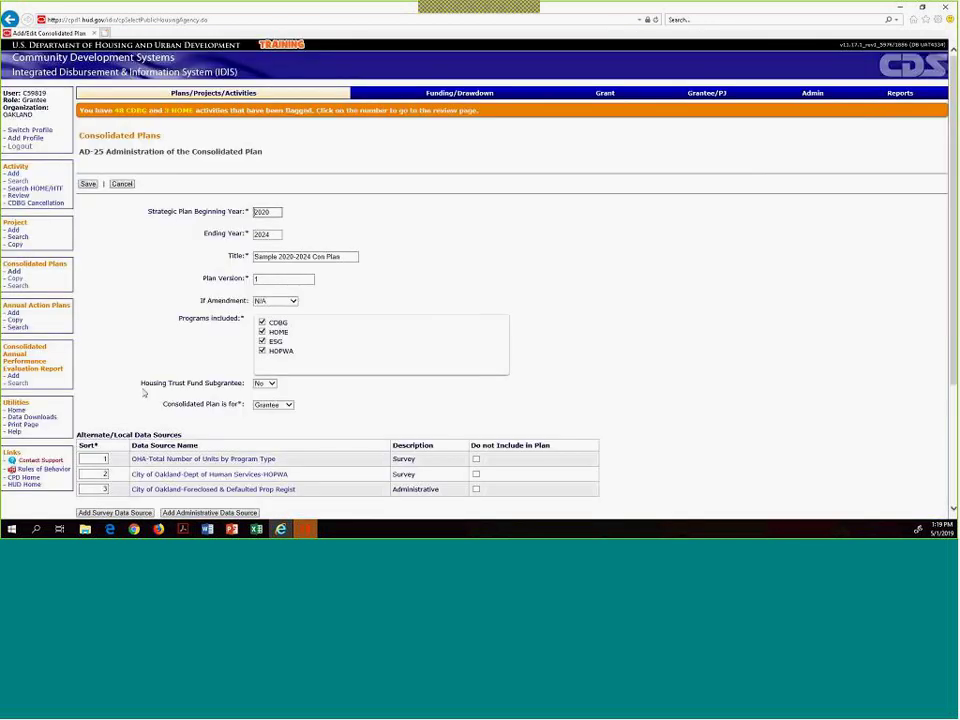
Step: Save the new consolidated plan's setup and leave its section menu for the consolidated plan search page
scroll(143, 393, "down", 3)
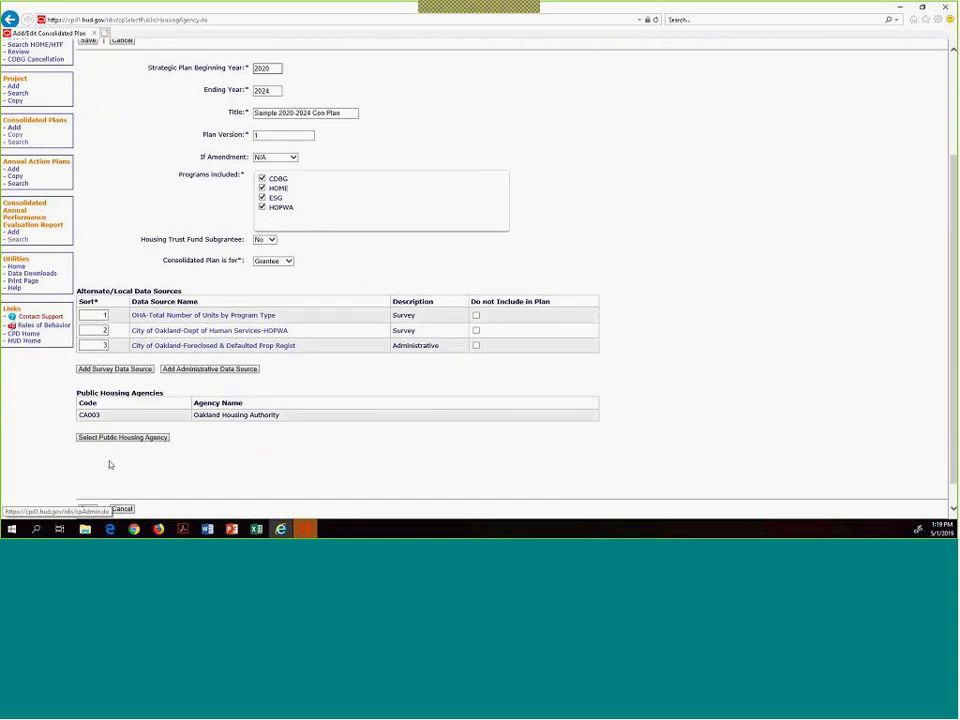
key("Return")
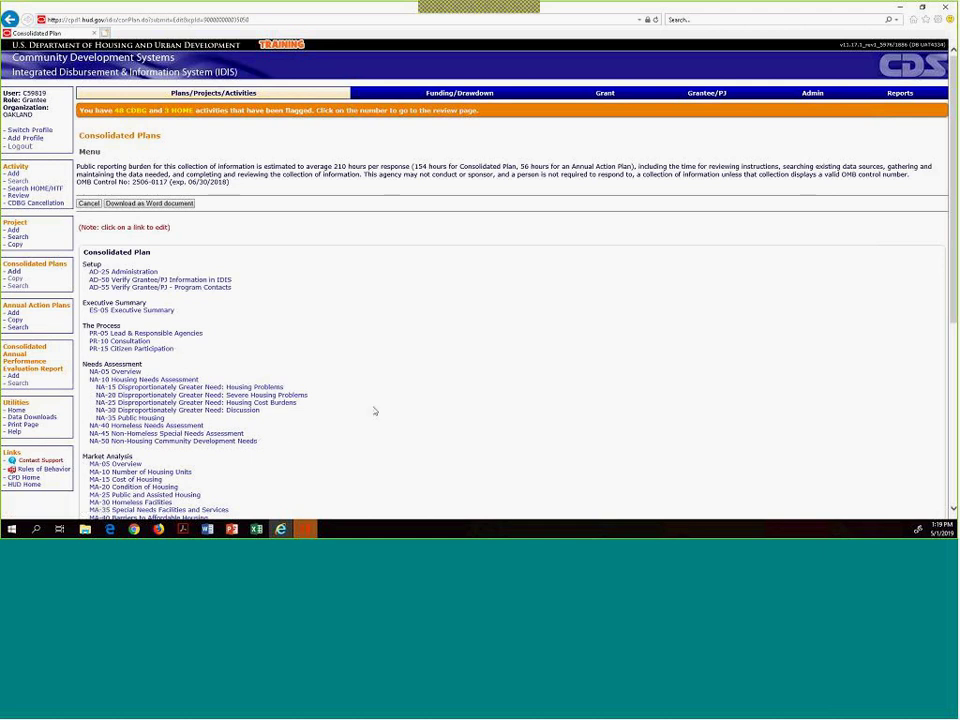
left_click(89, 204)
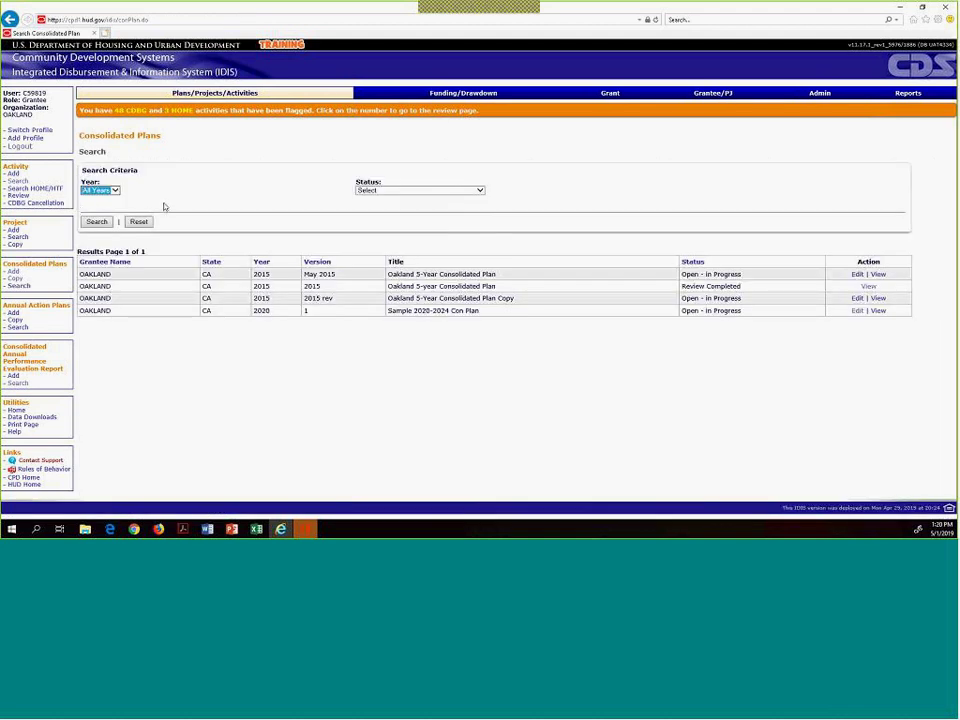